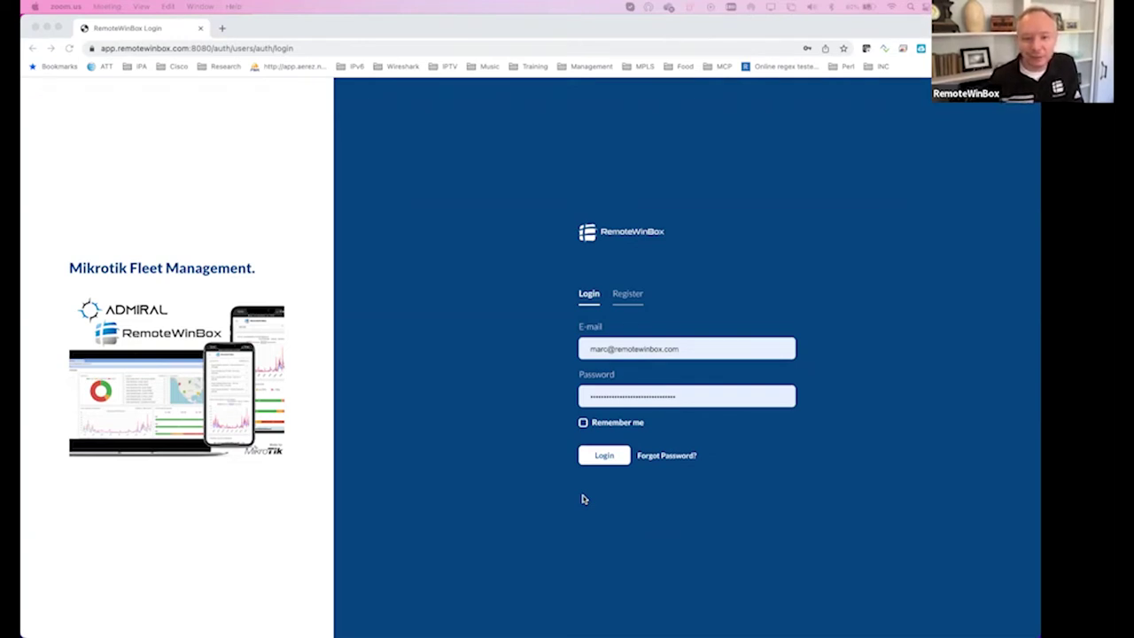
# Step: Log in to RemoteWinBox to reach the fleet dashboard showing 35 routers
pyautogui.click(604, 457)
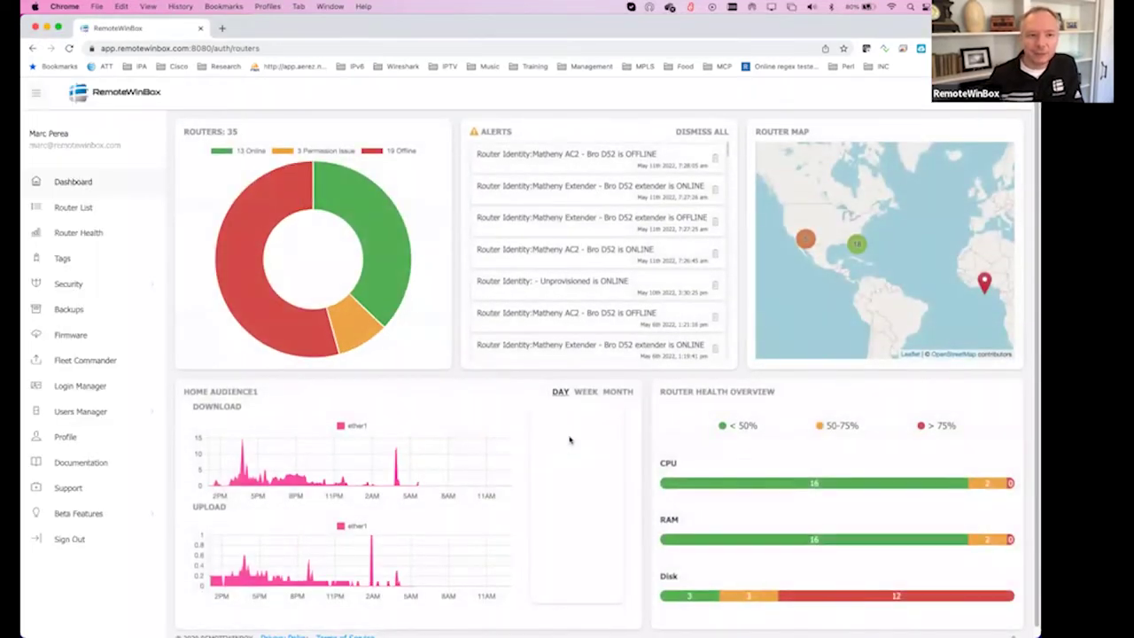
# Step: Open the Router Listing table with status, tags, firmware and CPU/RAM/disk usage
pyautogui.click(100, 215)
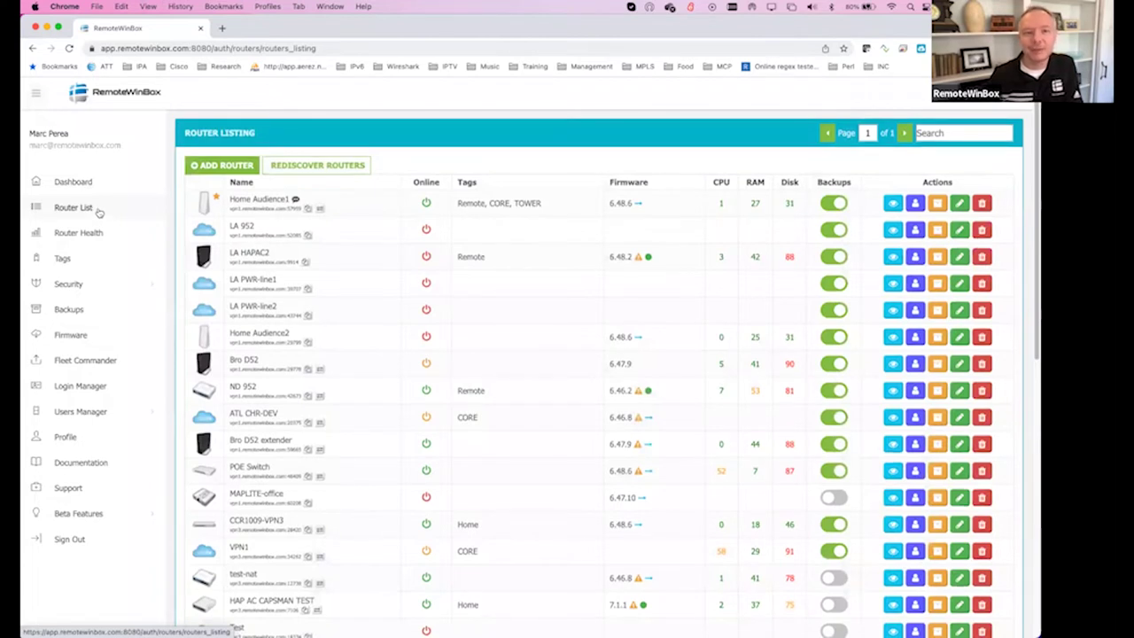
pyautogui.moveTo(206, 206)
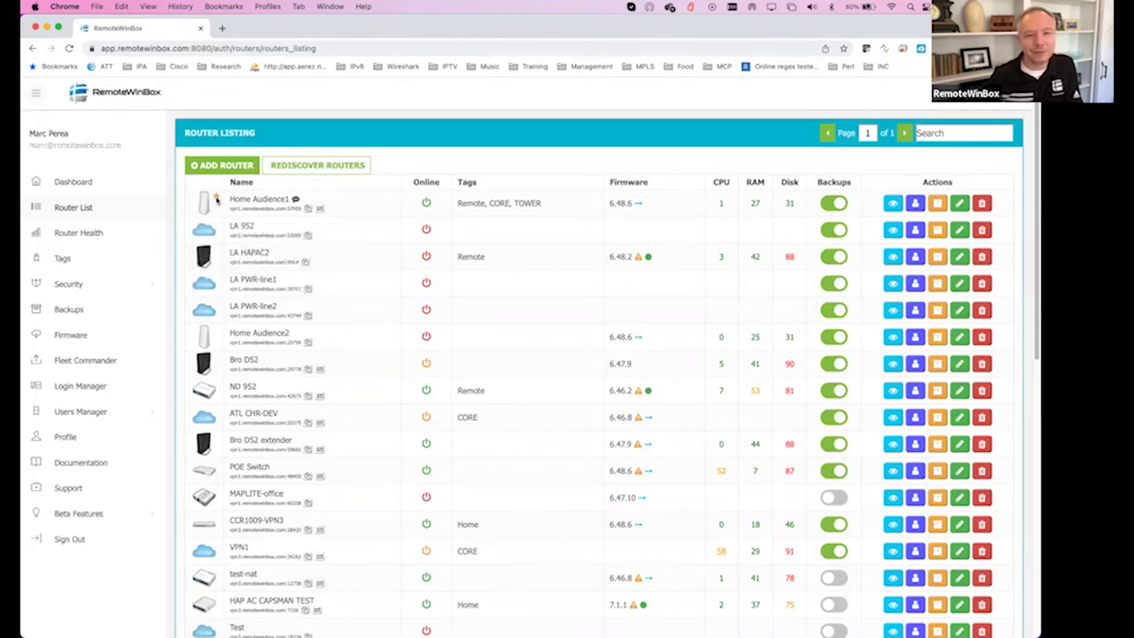
# Step: Return to the dashboard and scroll down to the Home Audience1 ether1 traffic chart
pyautogui.click(114, 191)
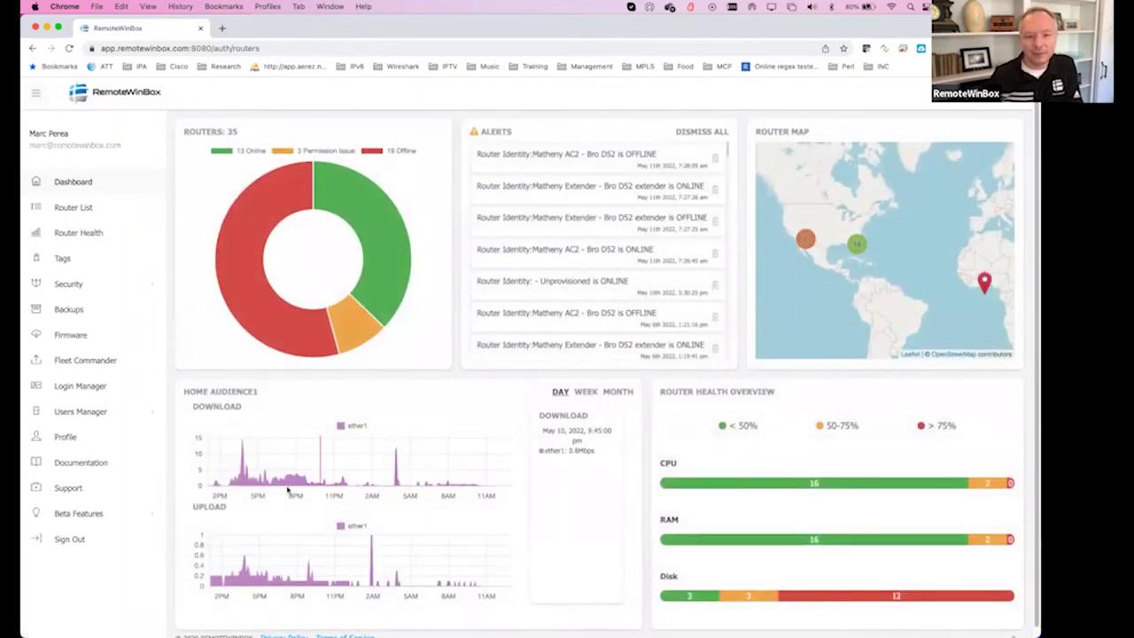
pyautogui.scroll(-1, 354, 541)
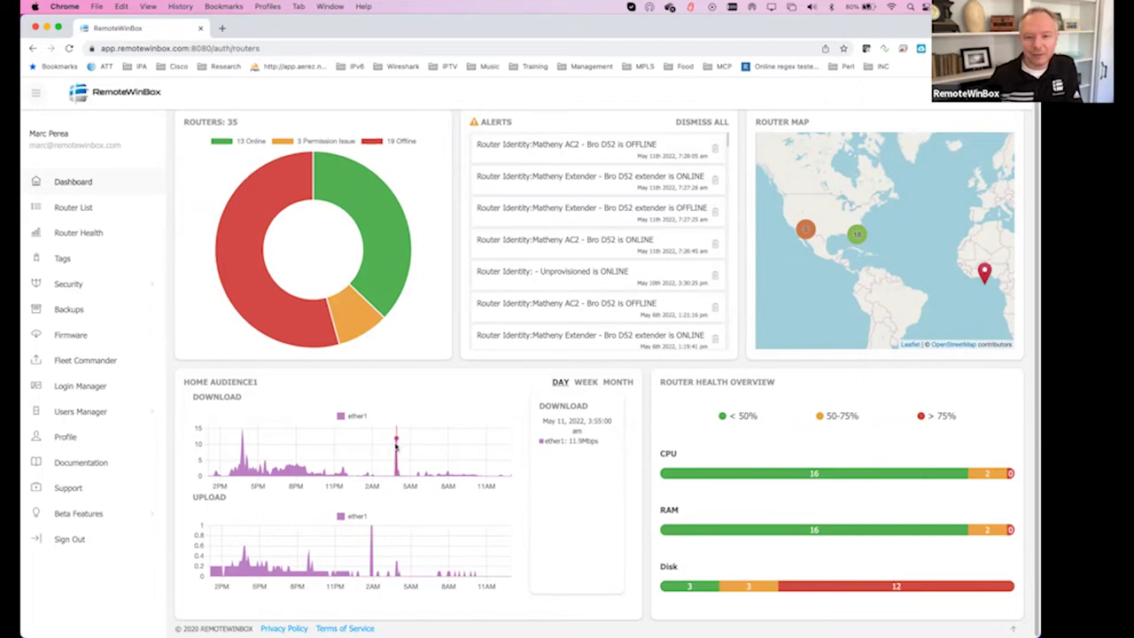
# Step: Open Home Audience1's Router Health page from the router list and show its live charts
pyautogui.click(99, 214)
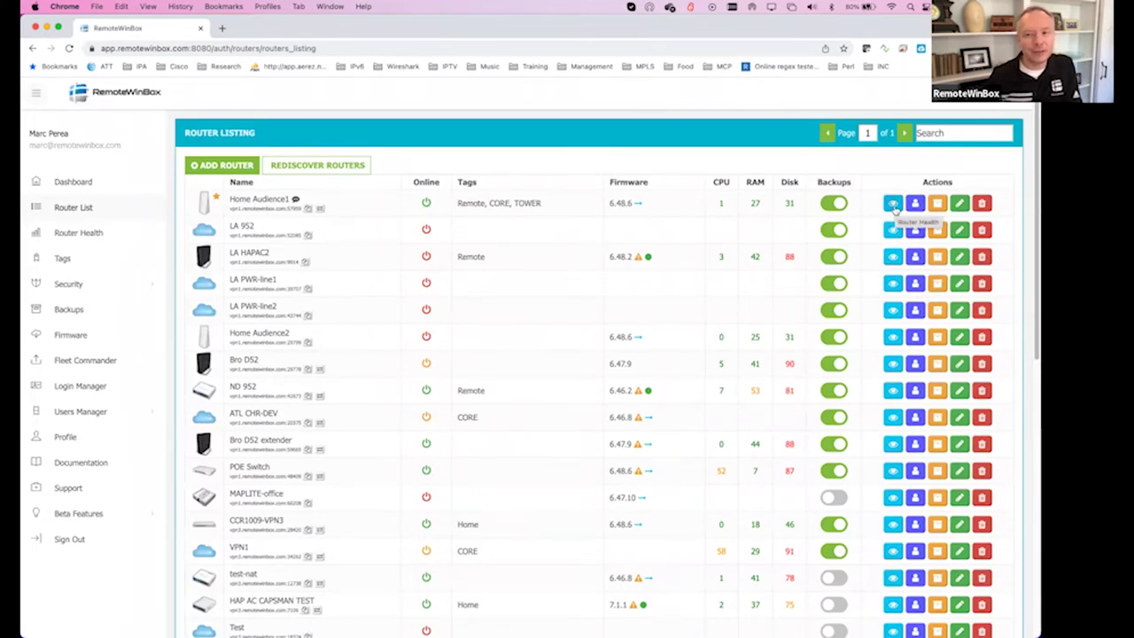
pyautogui.click(893, 204)
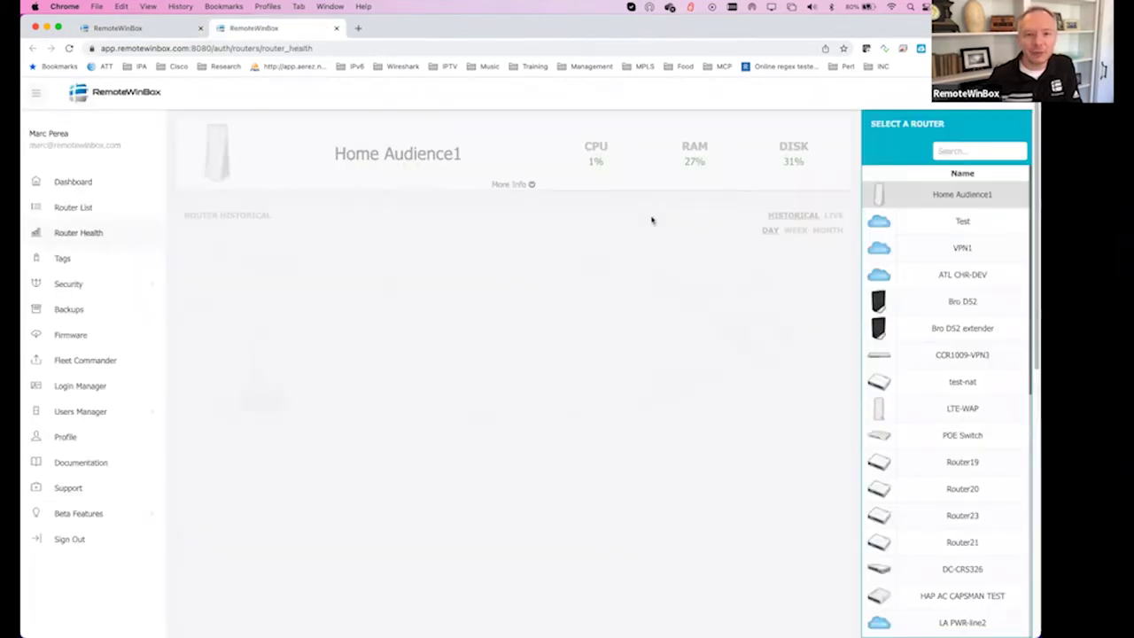
pyautogui.click(85, 233)
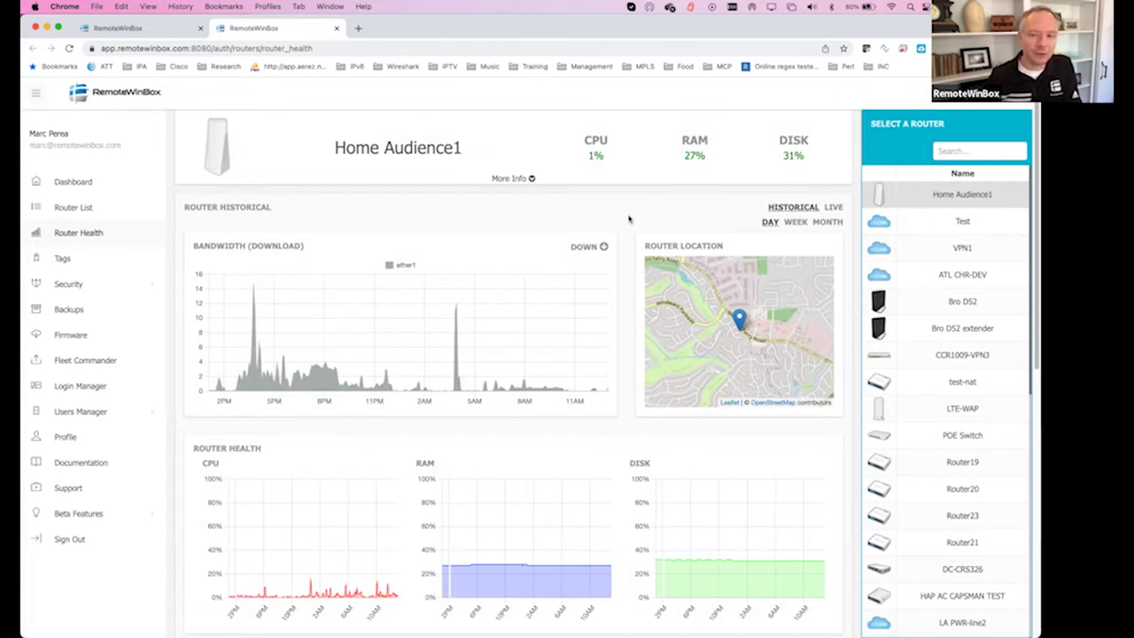
pyautogui.click(833, 207)
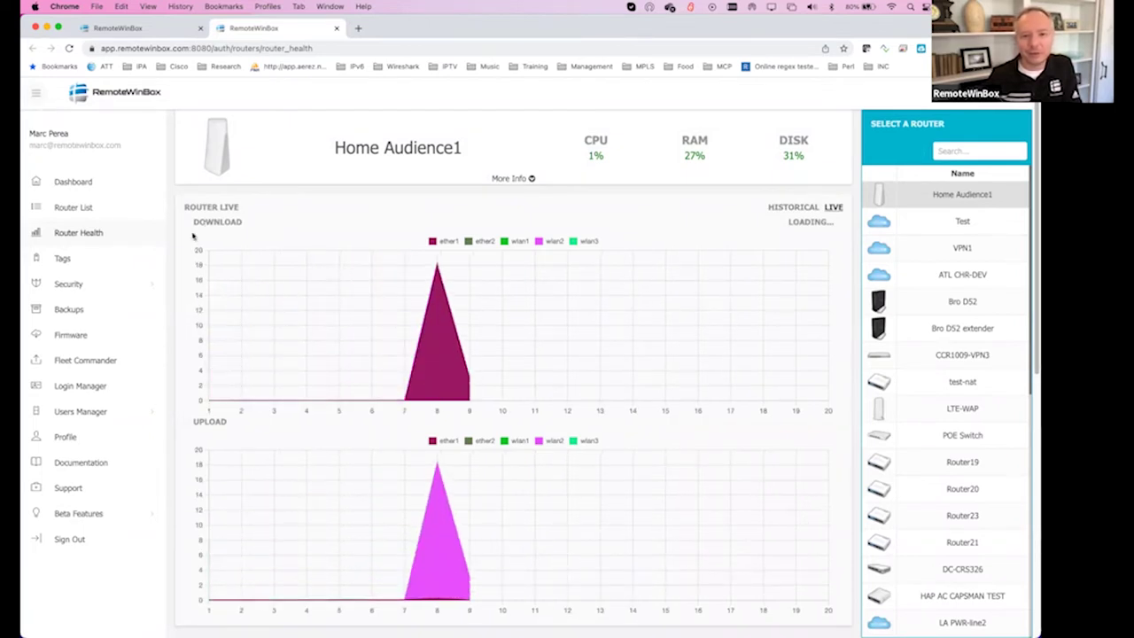
# Step: Load historical traffic charts for all Home Audience1 wireless devices, then return to the live charts
pyautogui.moveTo(438, 271)
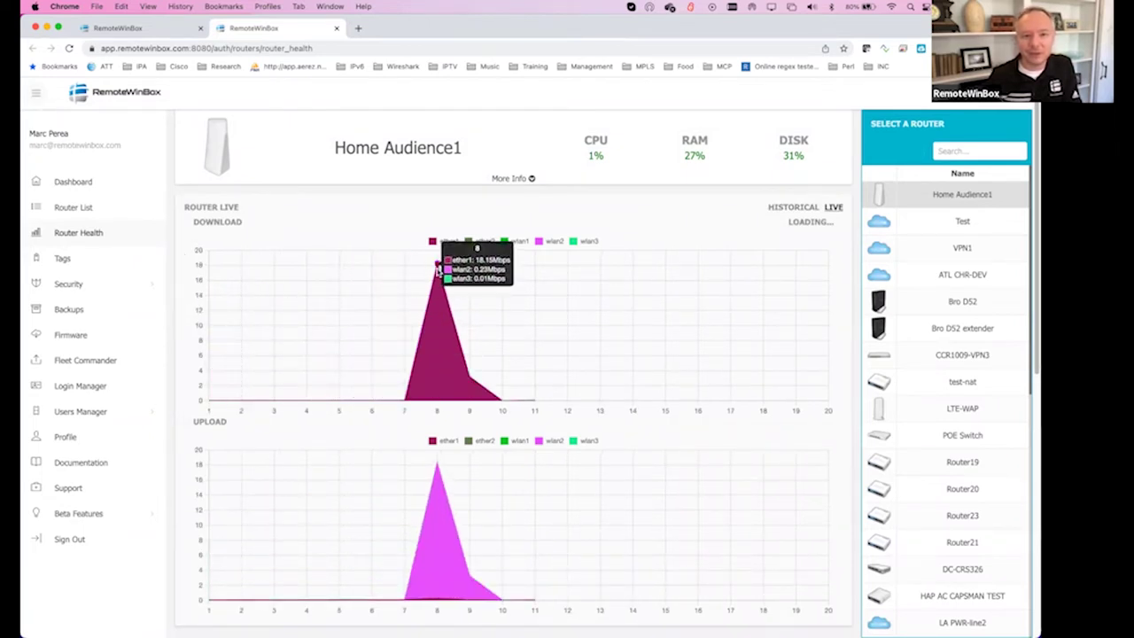
pyautogui.scroll(-5, 413, 289)
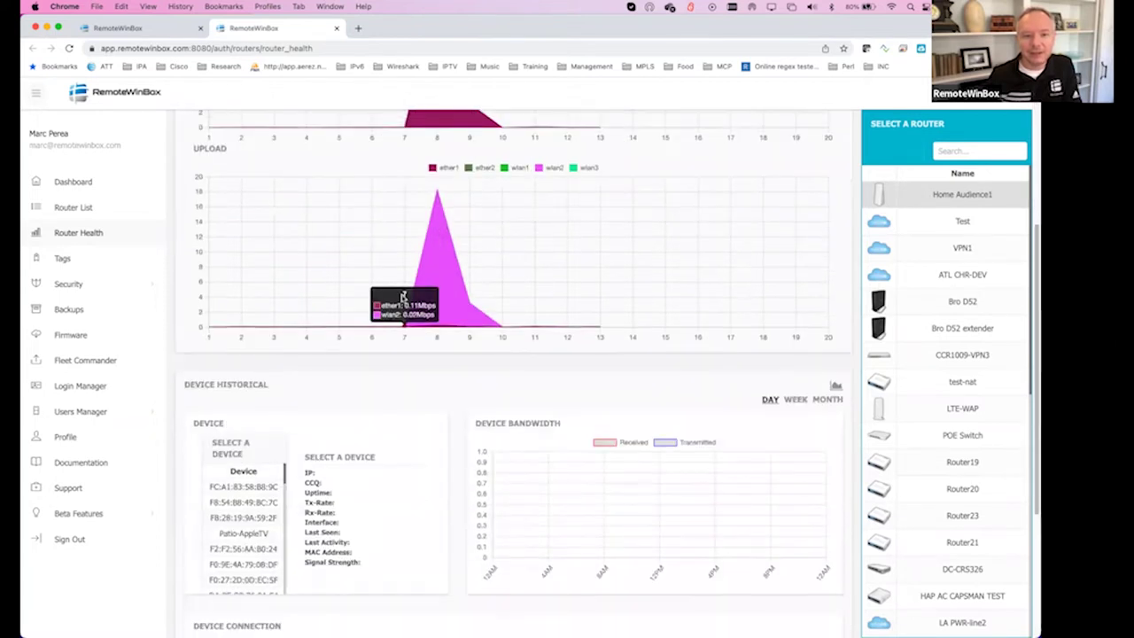
pyautogui.scroll(-2, 403, 297)
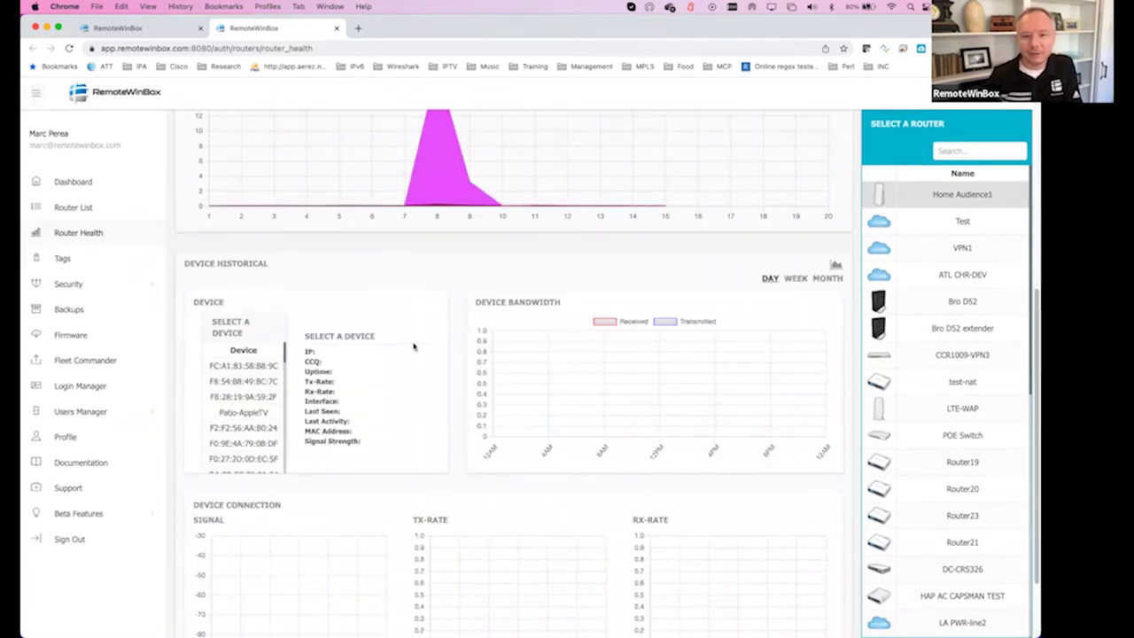
pyautogui.click(834, 265)
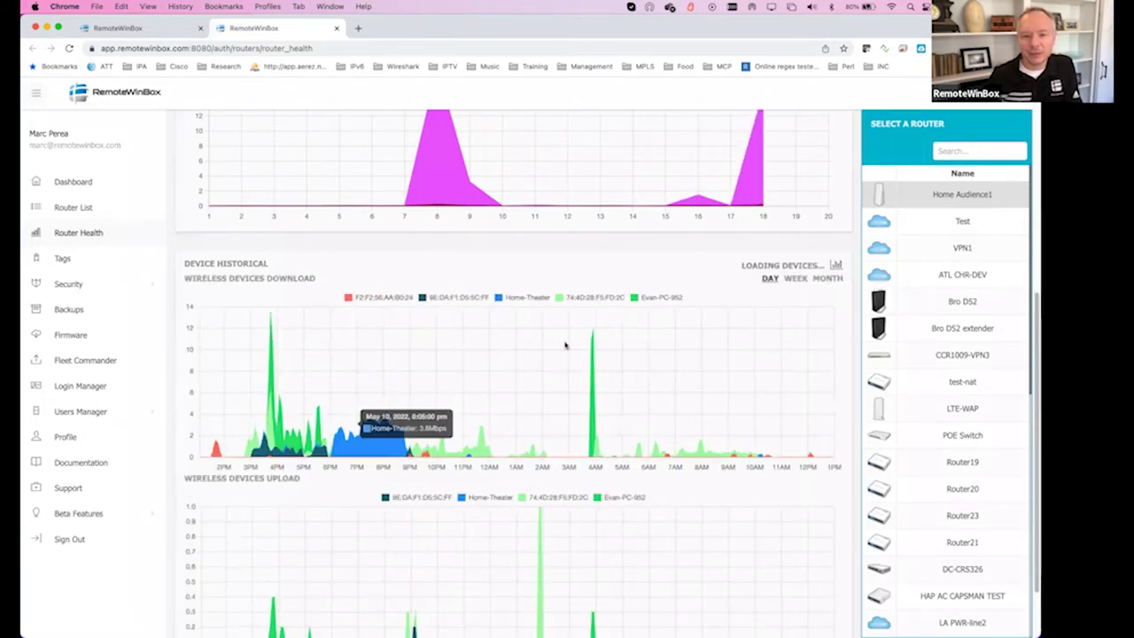
pyautogui.scroll(1, 379, 306)
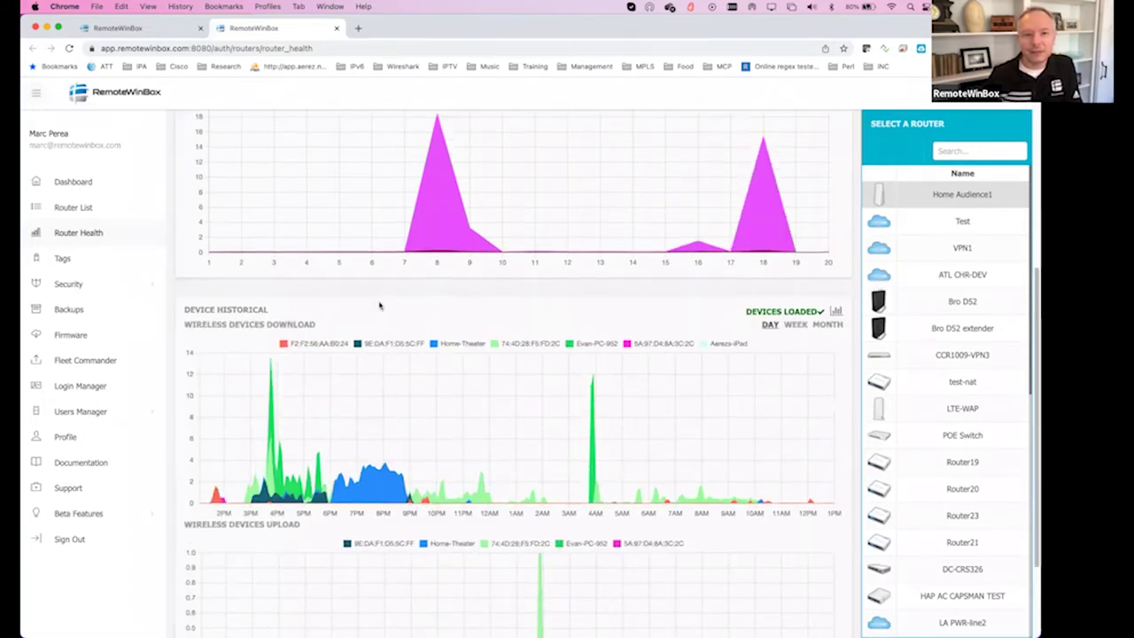
pyautogui.scroll(6, 377, 308)
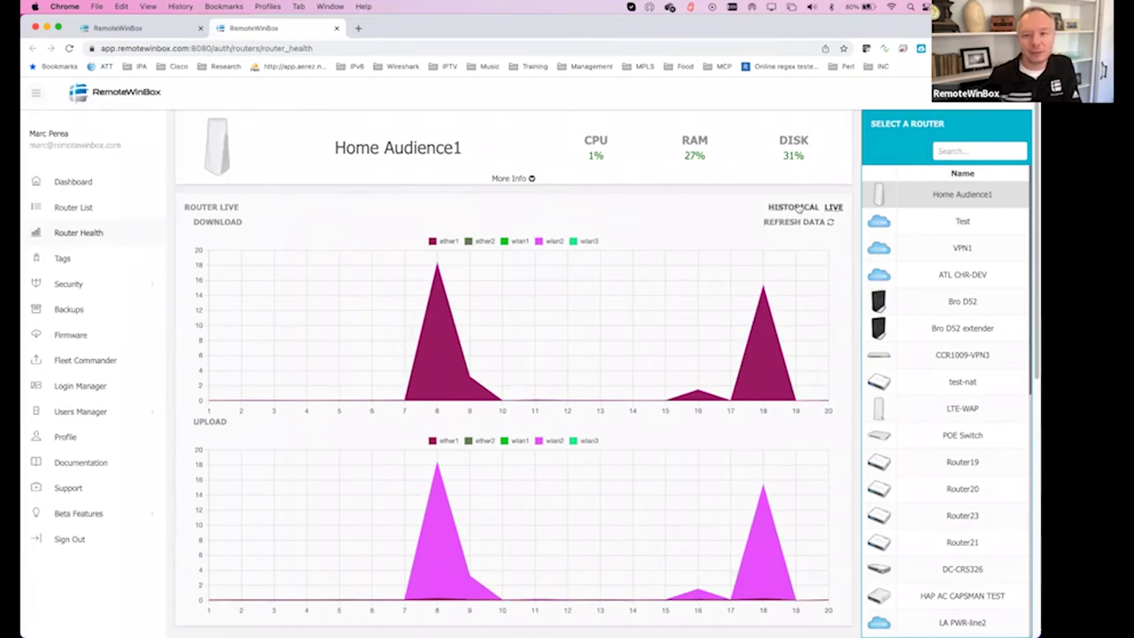
# Step: Switch Home Audience1's health page back to the historical view and review its charts
pyautogui.click(796, 206)
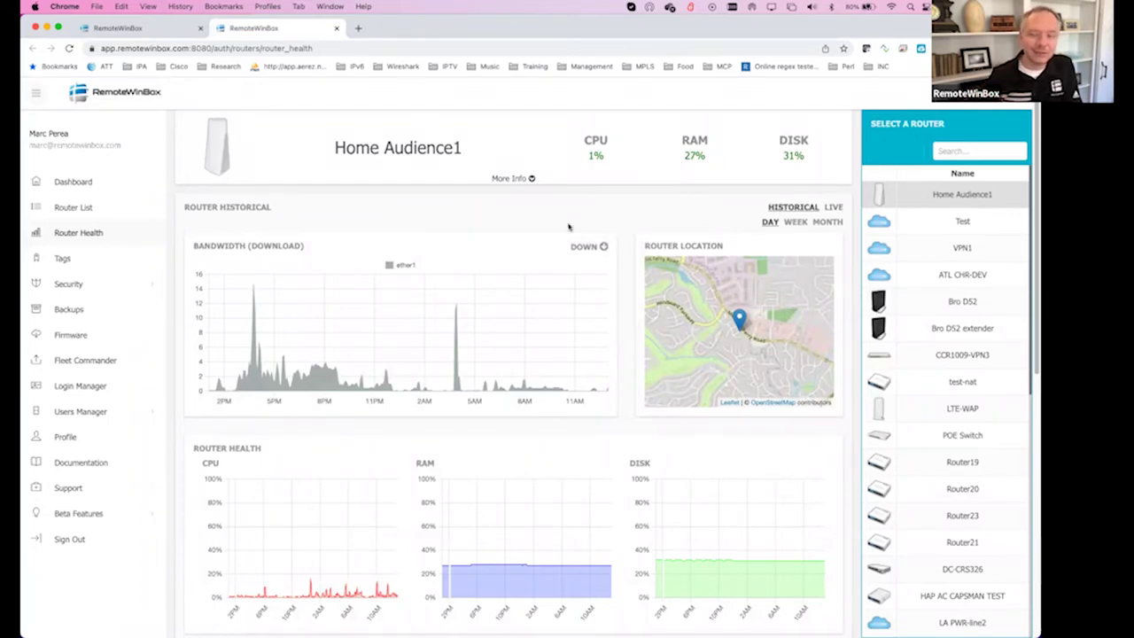
pyautogui.scroll(-5, 583, 257)
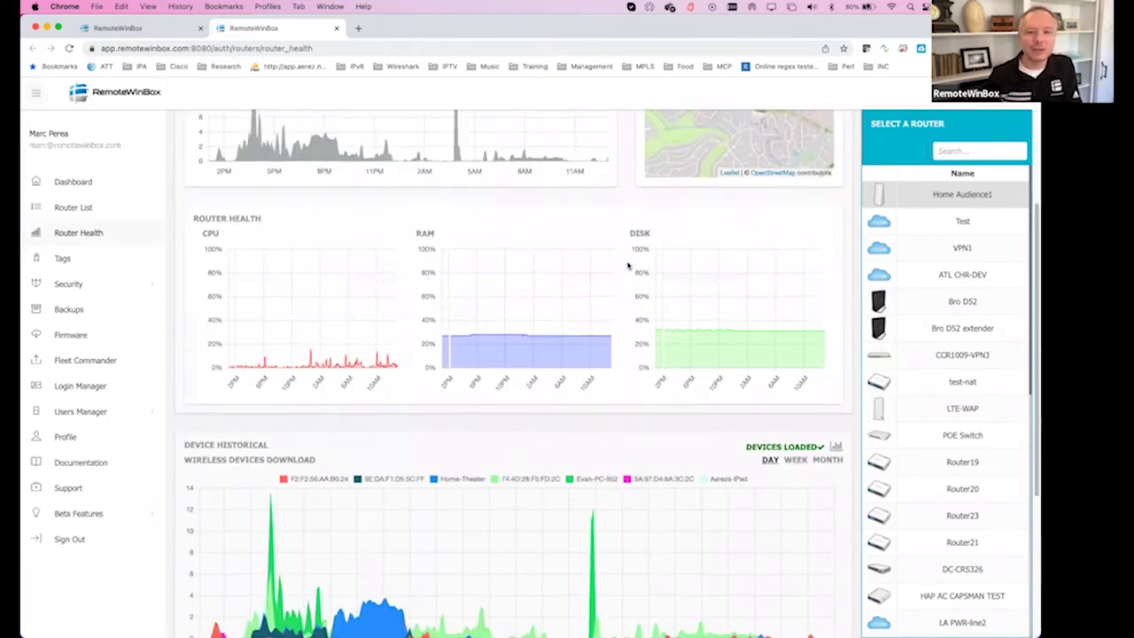
pyautogui.scroll(4, 628, 264)
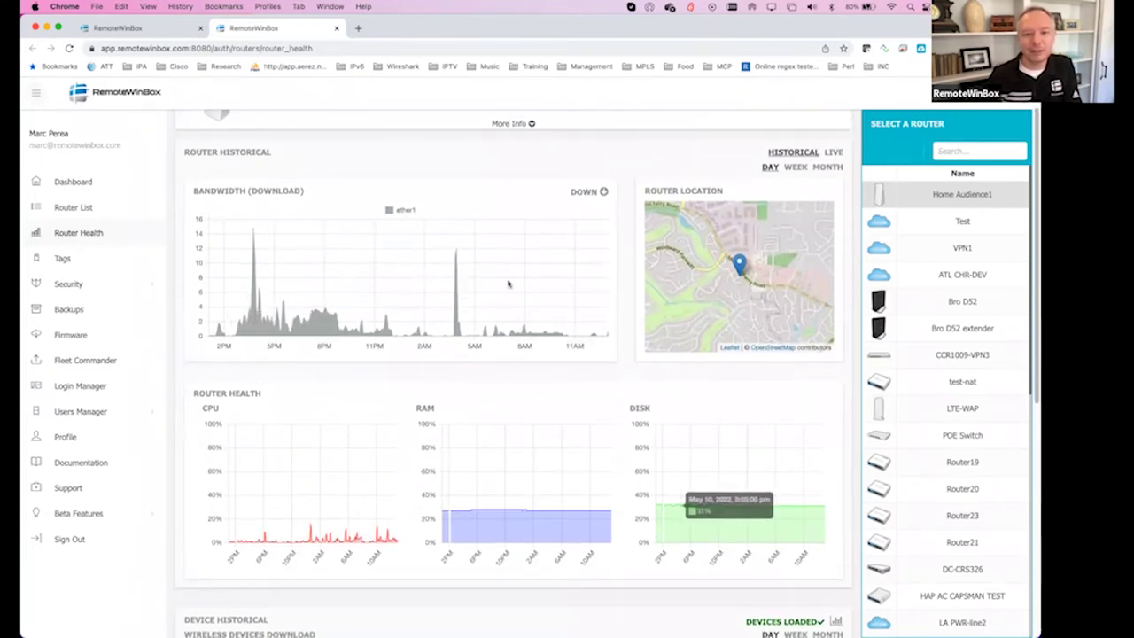
# Step: Set the historical range to WEEK, then MONTH, and expand the router's detailed info
pyautogui.click(798, 171)
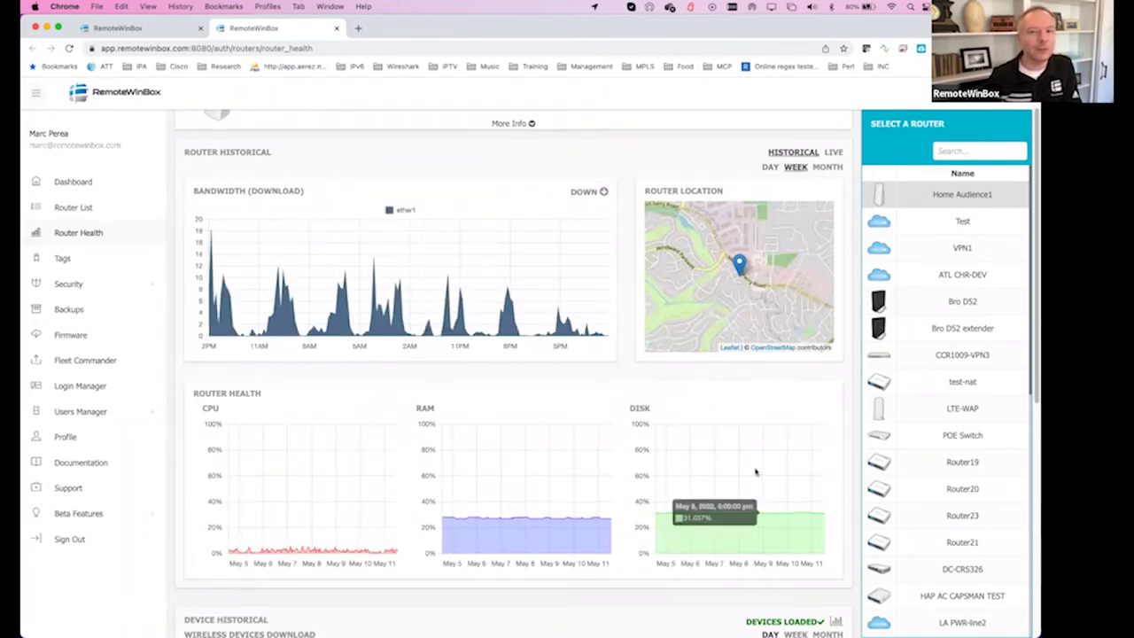
pyautogui.click(827, 167)
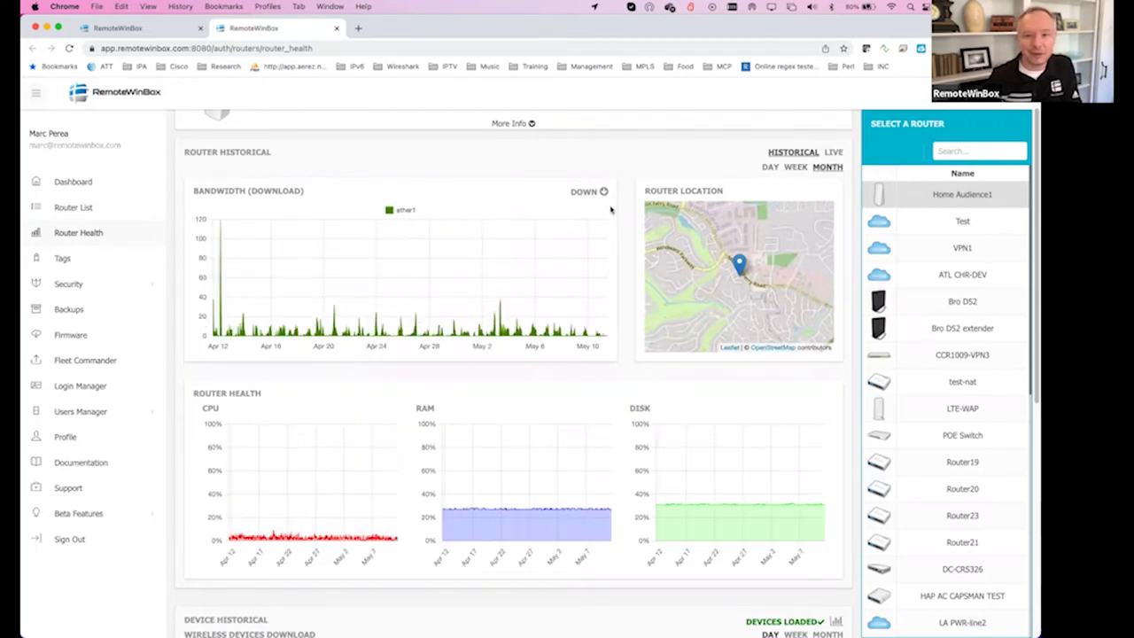
pyautogui.scroll(-4, 618, 305)
pyautogui.scroll(5, 618, 318)
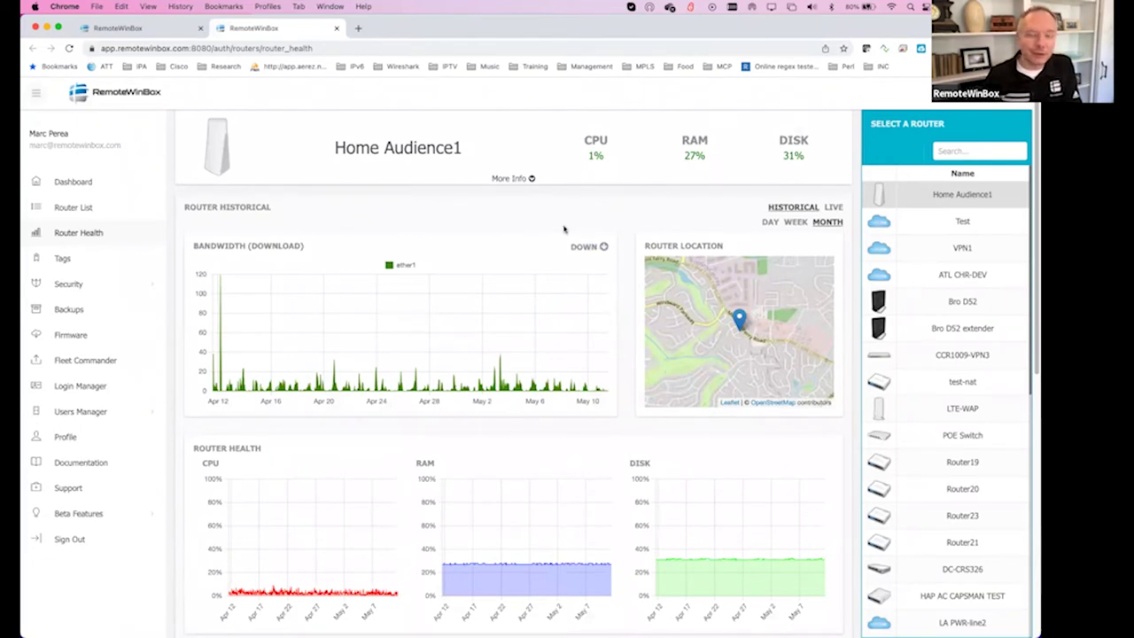
pyautogui.click(512, 179)
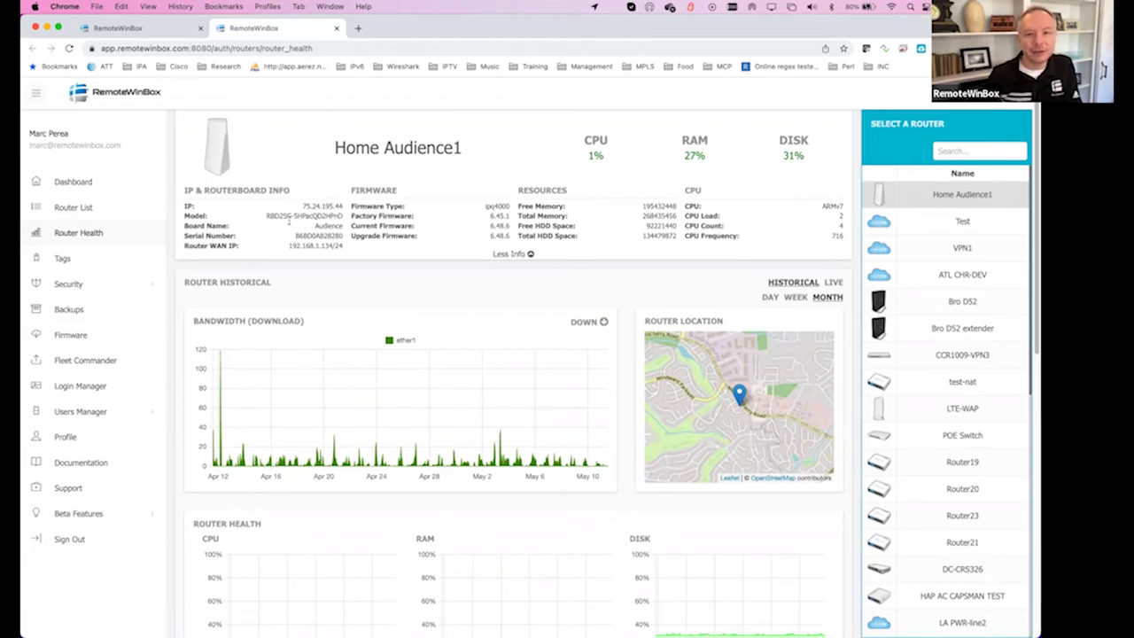
# Step: Collapse and re-expand Home Audience1's details showing firmware 6.45.1/6.48.6 and a 4-core ARMv7 CPU
pyautogui.click(525, 255)
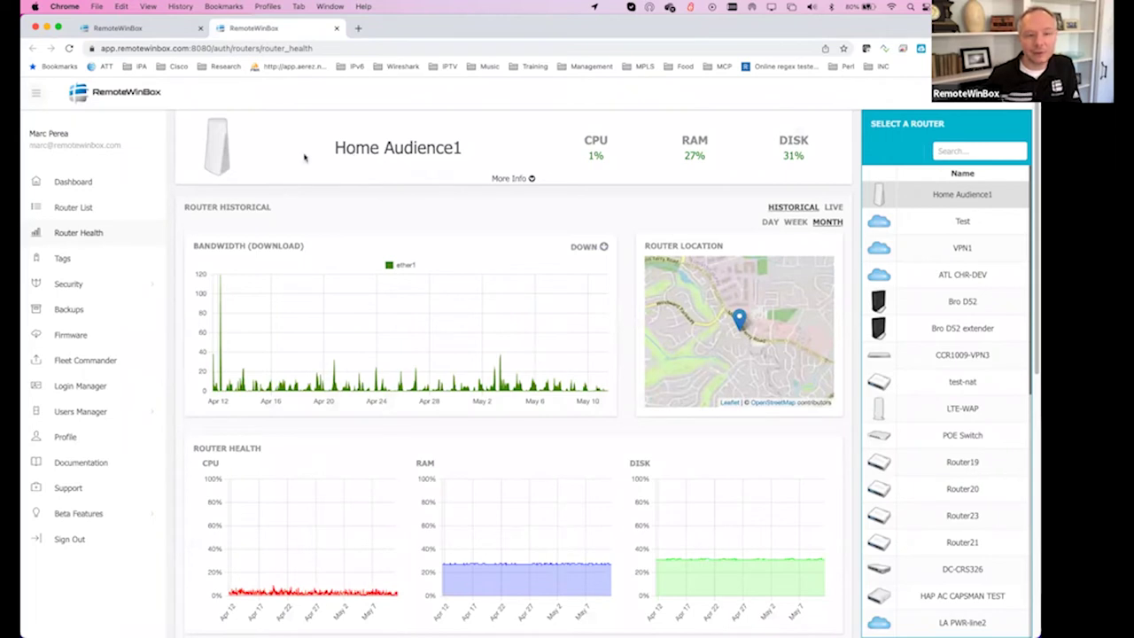
pyautogui.click(519, 180)
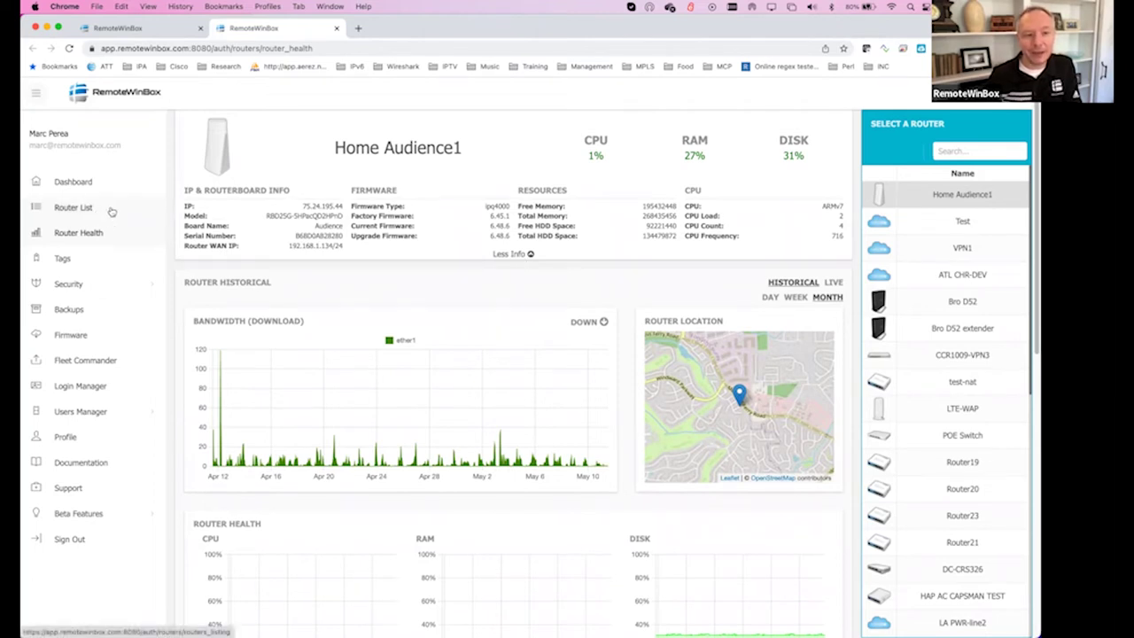
# Step: Go to the Router Listing and request IP discovery for Home Audience1
pyautogui.click(73, 207)
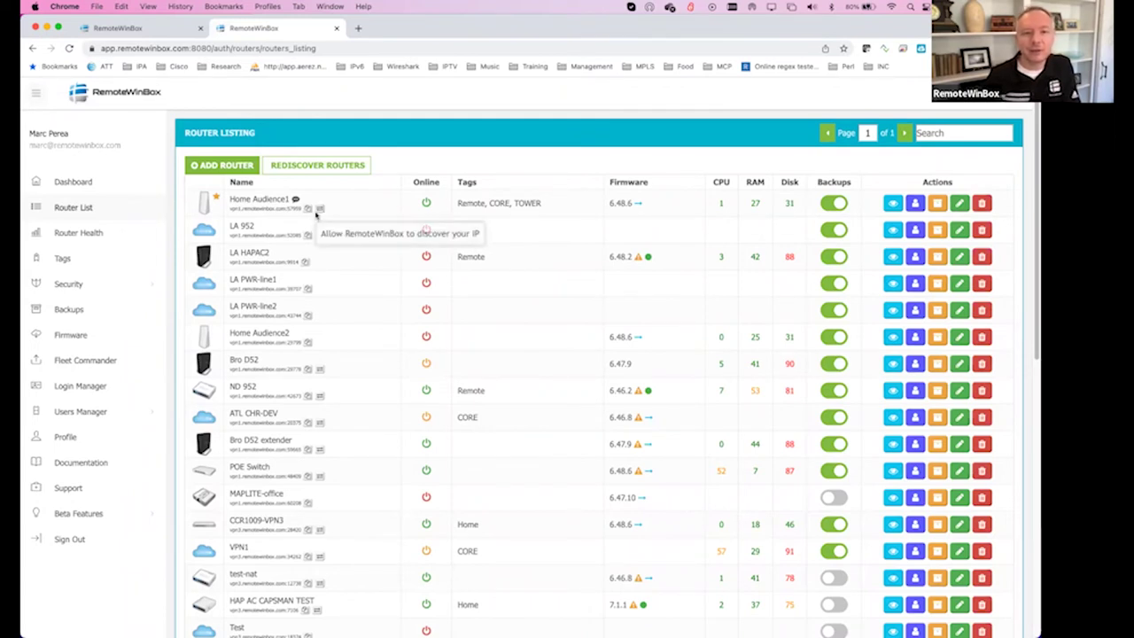
pyautogui.click(320, 210)
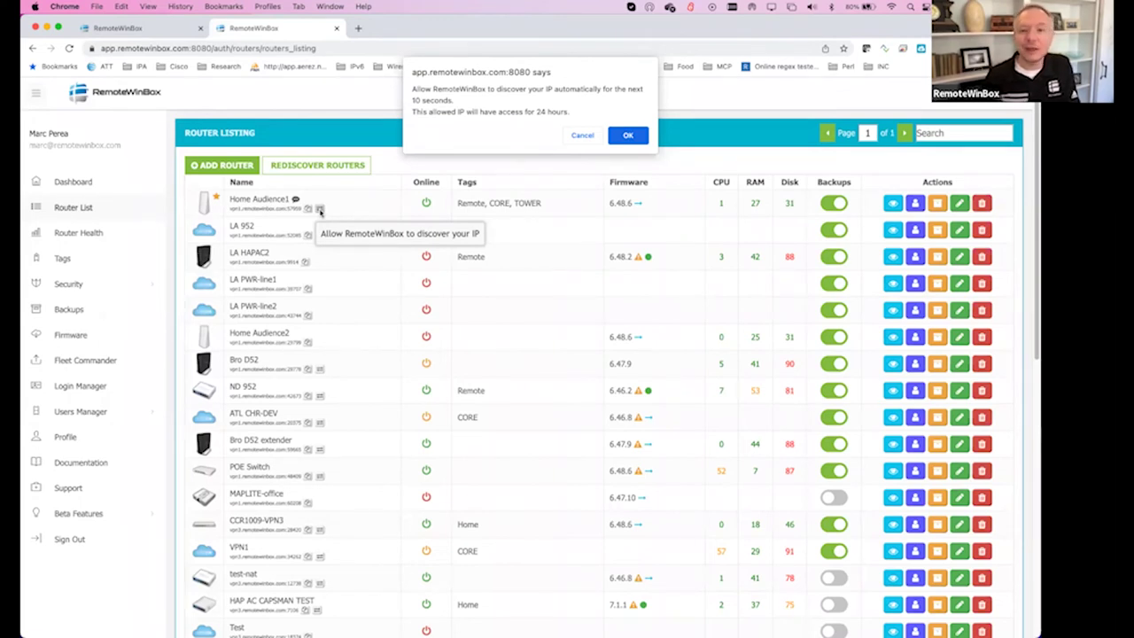
# Step: Allow automatic IP discovery for Home Audience1, granting 24-hour access
pyautogui.click(627, 136)
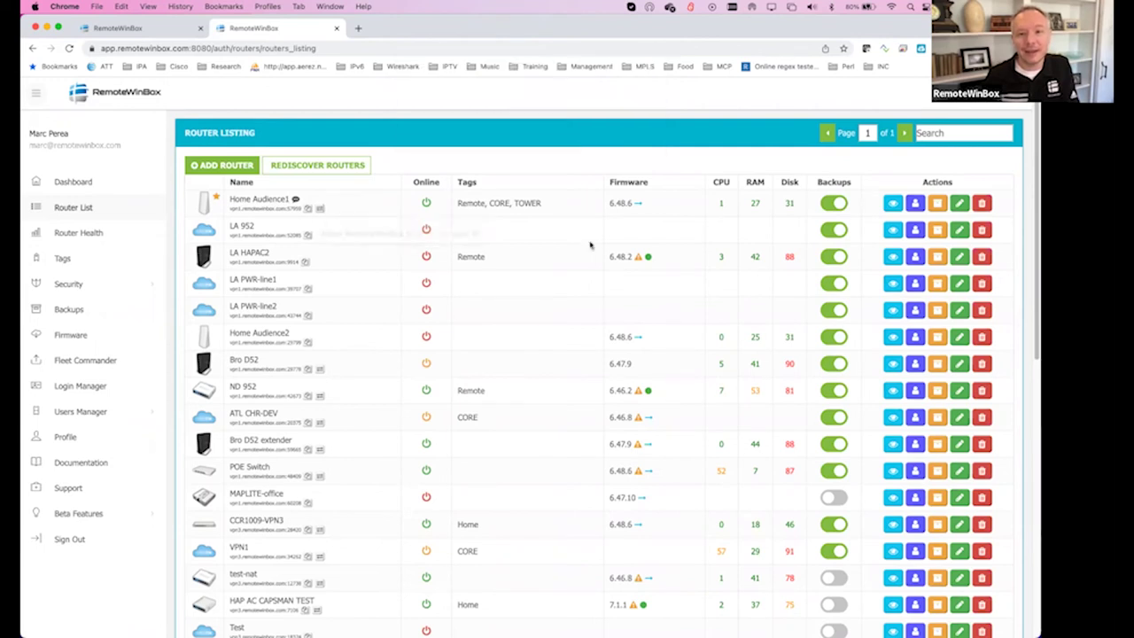
# Step: Open Home Audience1's end-user page and view the dashboard as the end user sees it
pyautogui.click(915, 204)
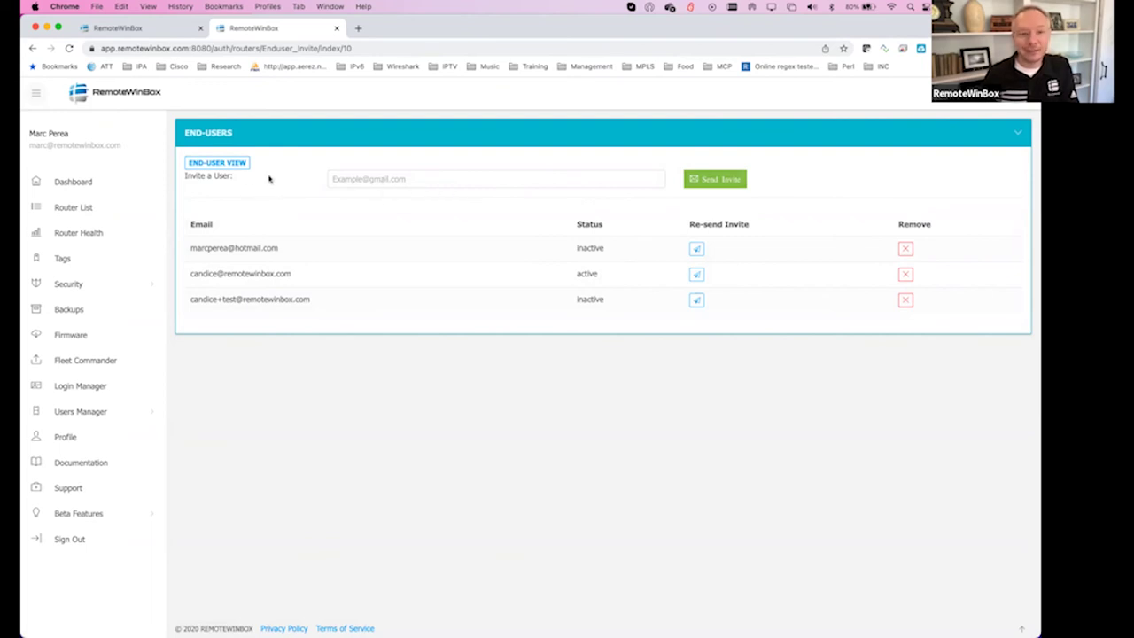
pyautogui.click(232, 163)
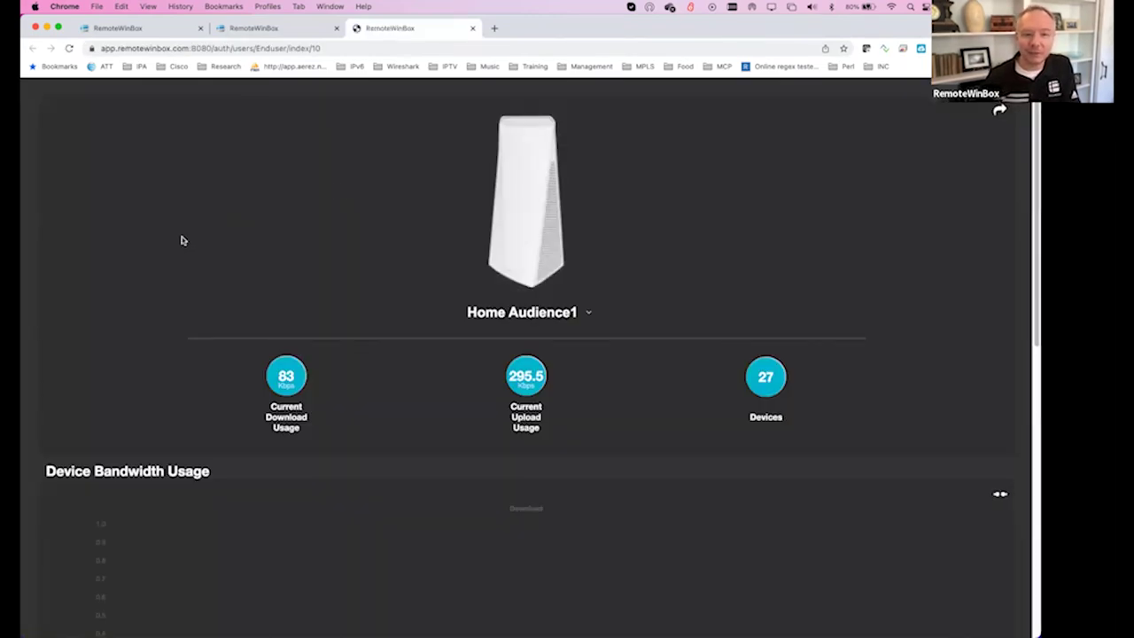
# Step: Flip Home Audience1's end-user router card to wireless info, reveal the wlan2 password, then return to Router Listing
pyautogui.scroll(-5, 180, 240)
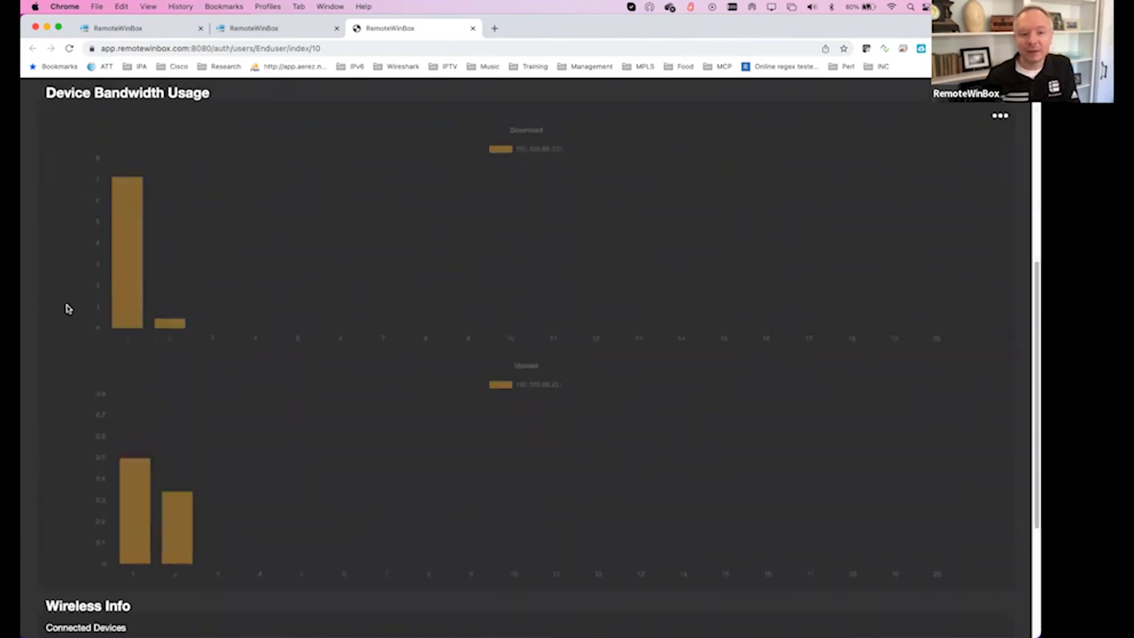
pyautogui.scroll(-3, 66, 309)
pyautogui.scroll(8, 66, 324)
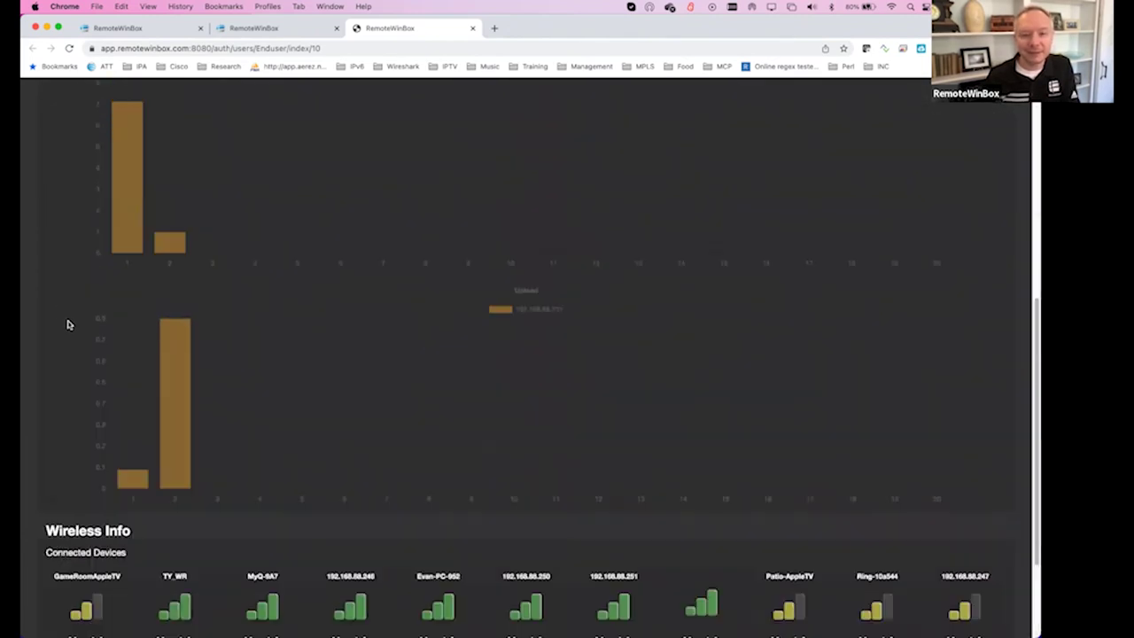
pyautogui.click(1000, 110)
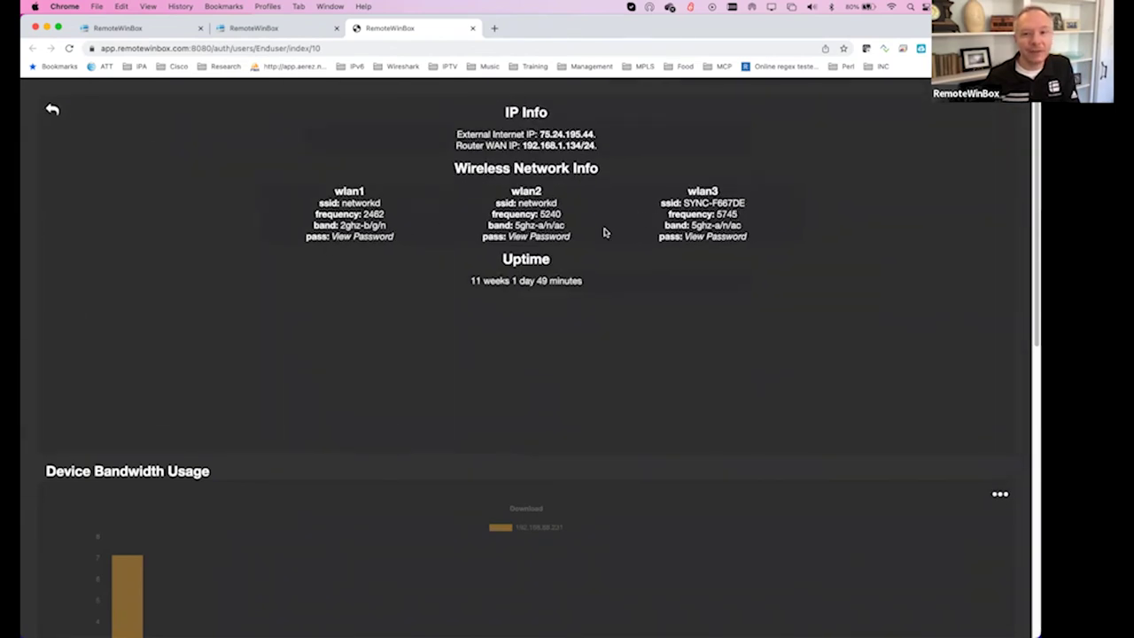
pyautogui.click(536, 237)
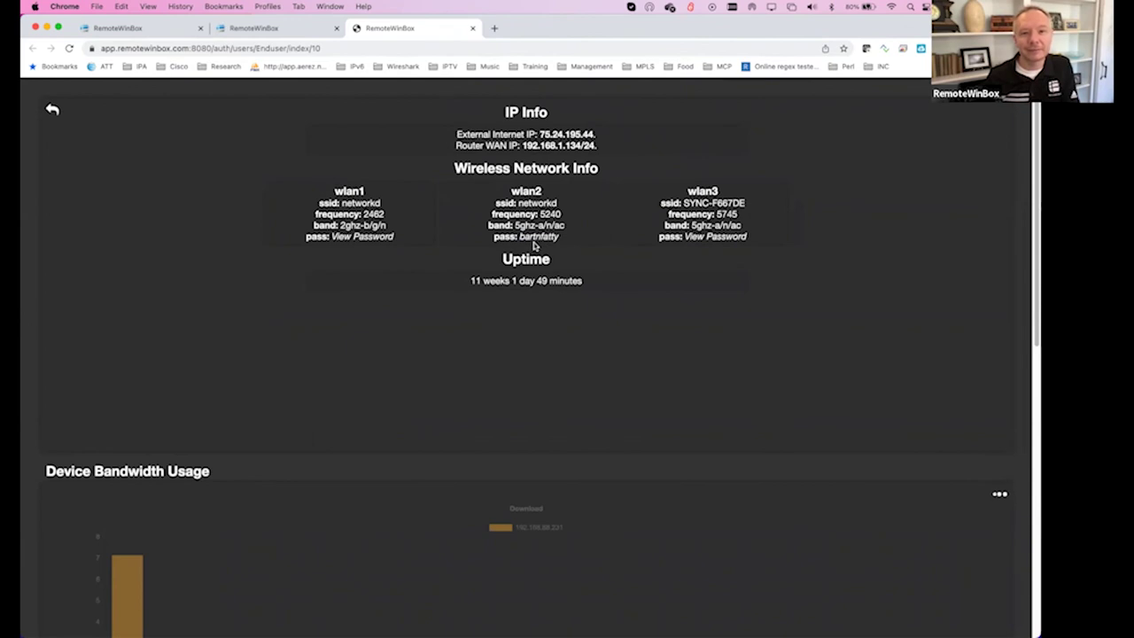
pyautogui.click(138, 30)
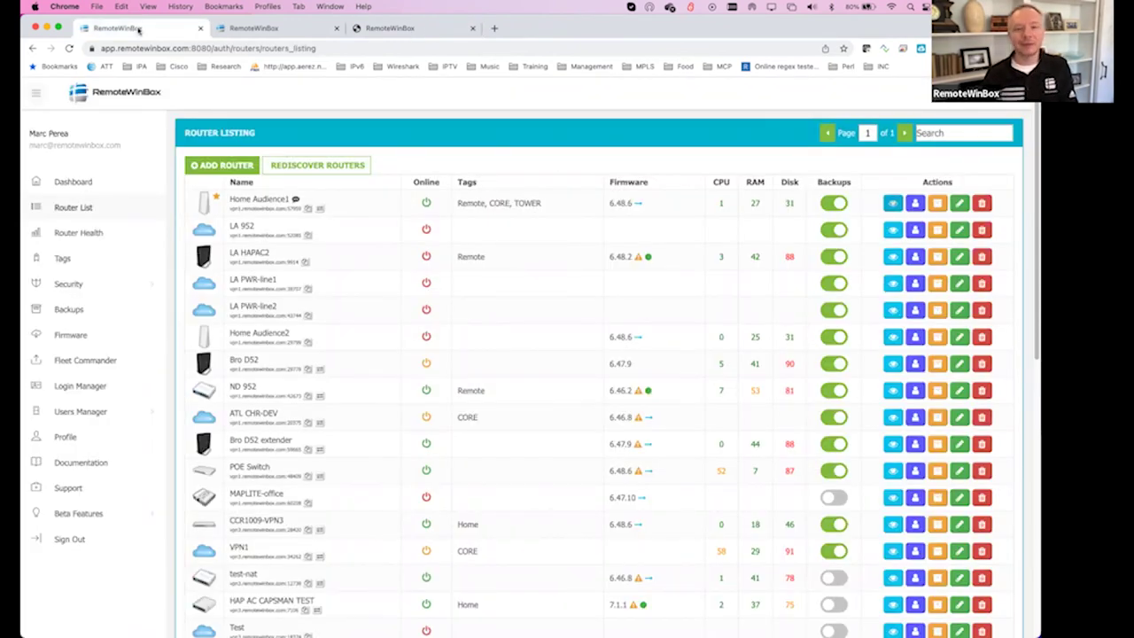